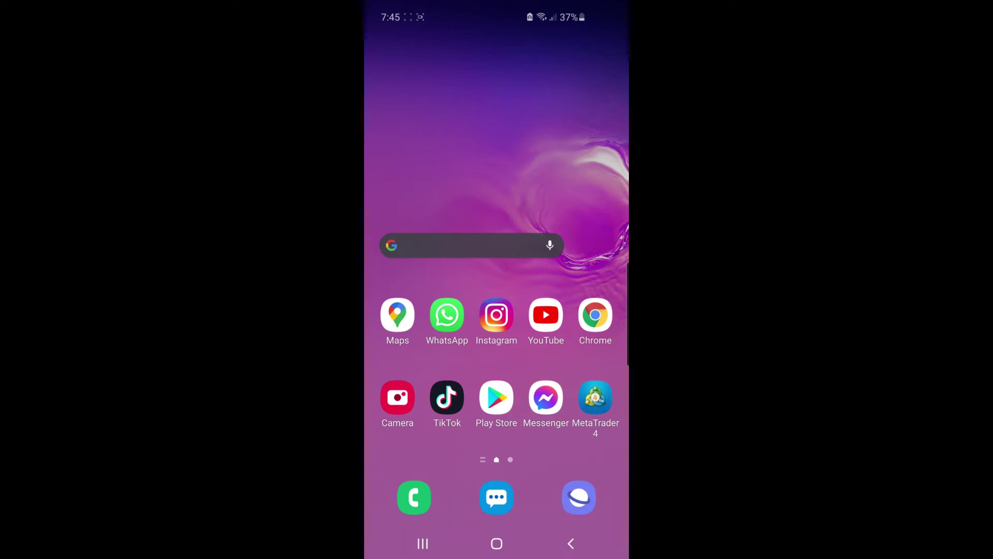
- Launch Chrome, search Google for 'wikipedia', and open the Wikipedia main page result
click(596, 314)
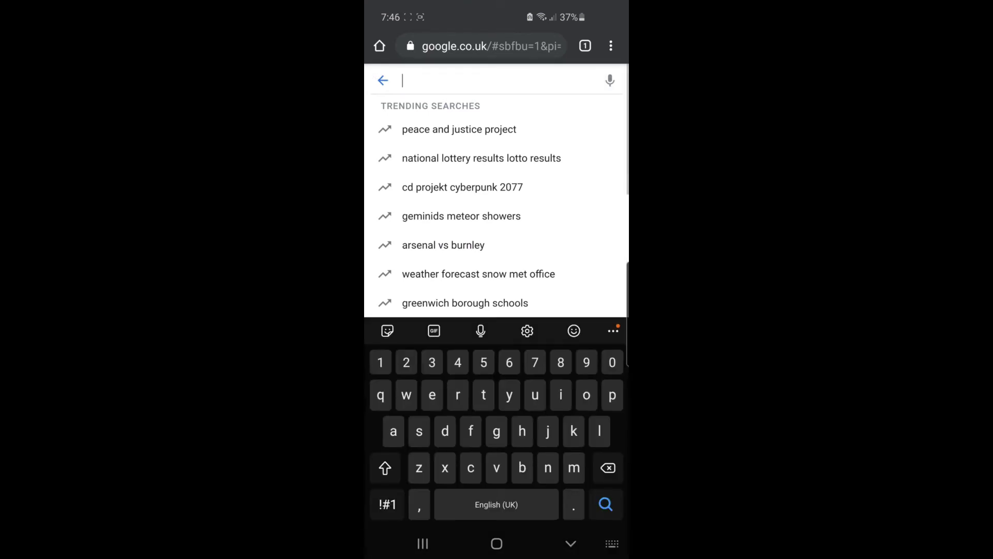
text(wikip)
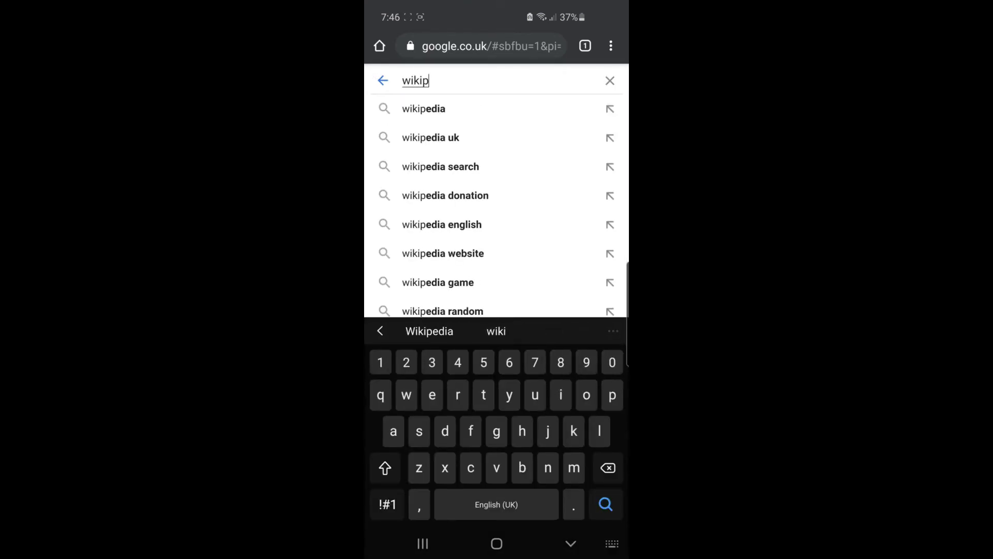
click(424, 109)
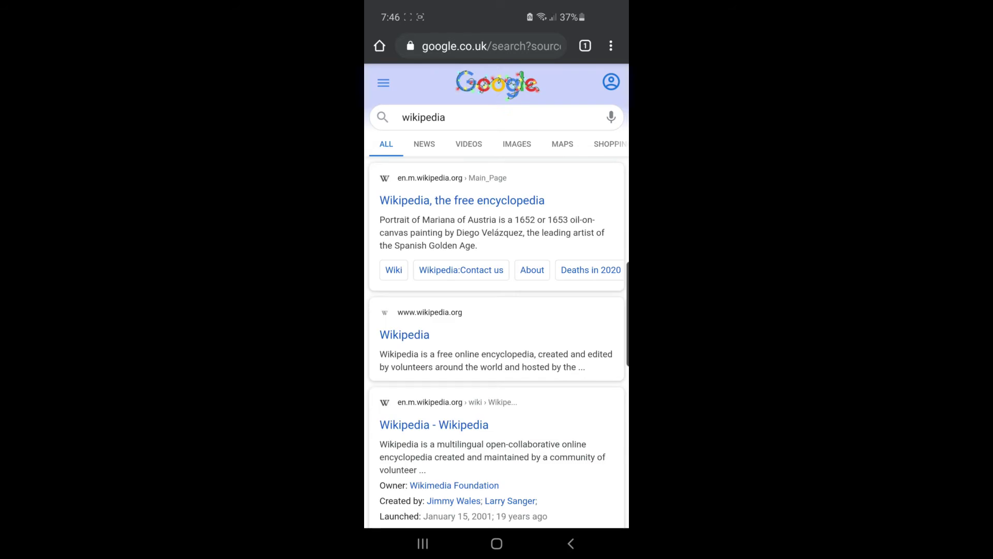
click(462, 200)
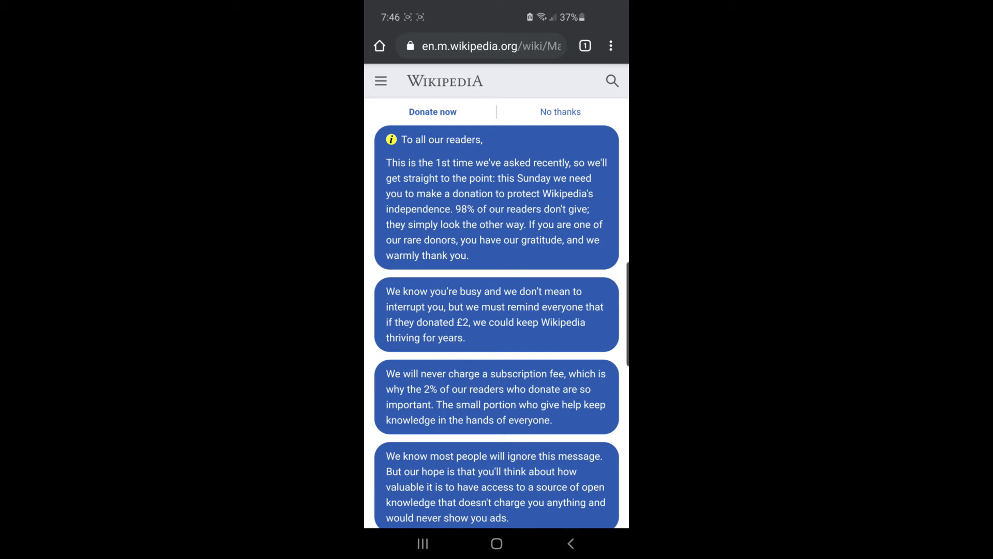
- Choose 'Add to Home screen' from Chrome's menu for the Wikipedia page
click(611, 46)
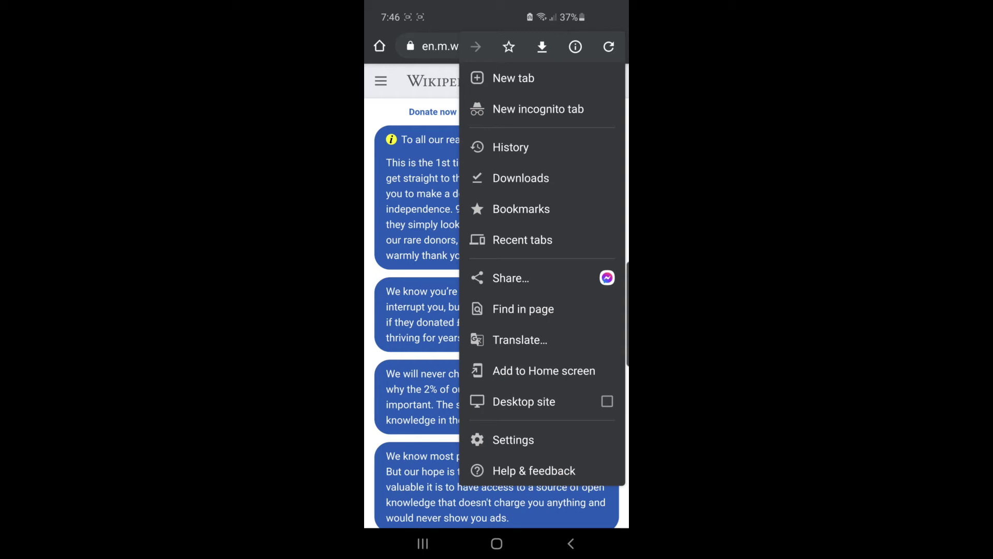
click(543, 371)
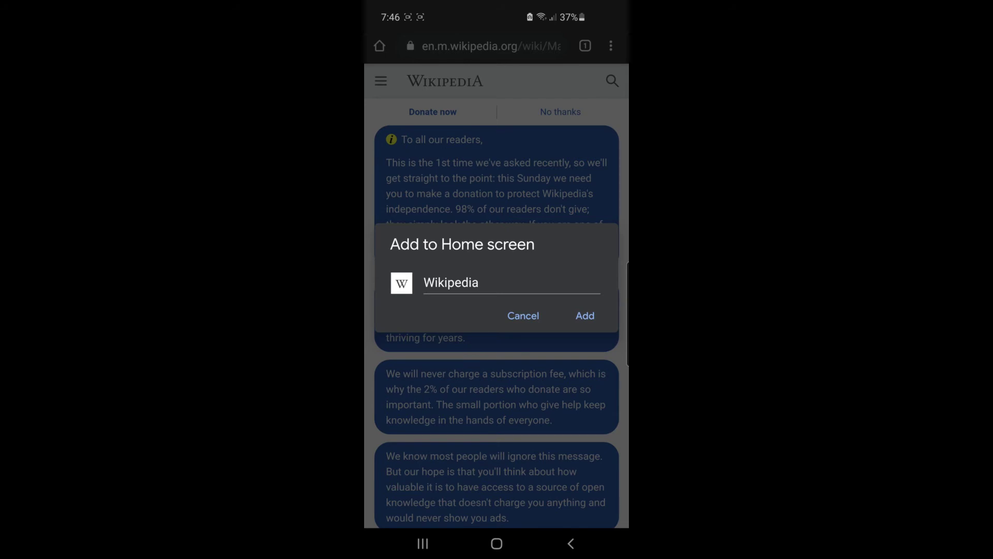
- Accept 'Wikipedia' as the shortcut name and confirm its placement on the home screen
click(584, 315)
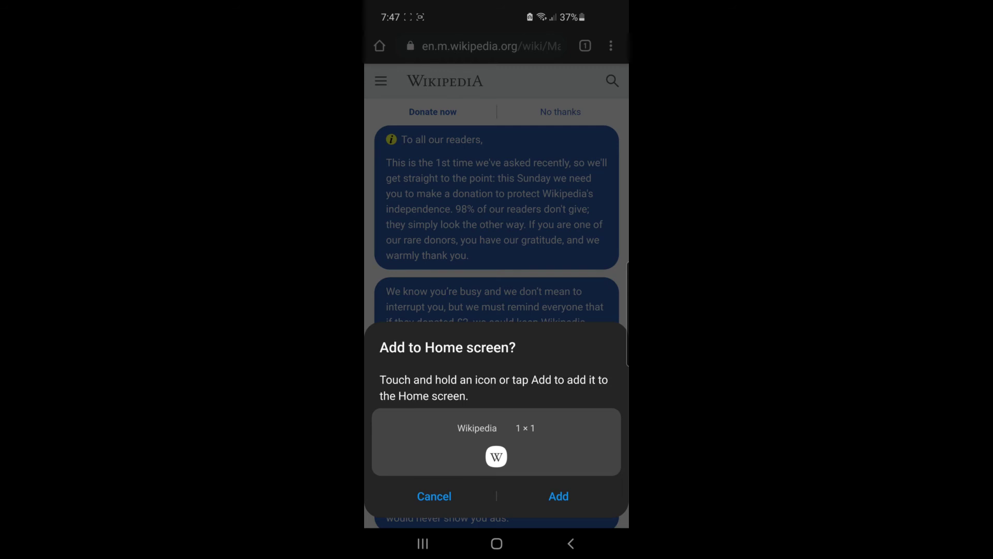
click(559, 495)
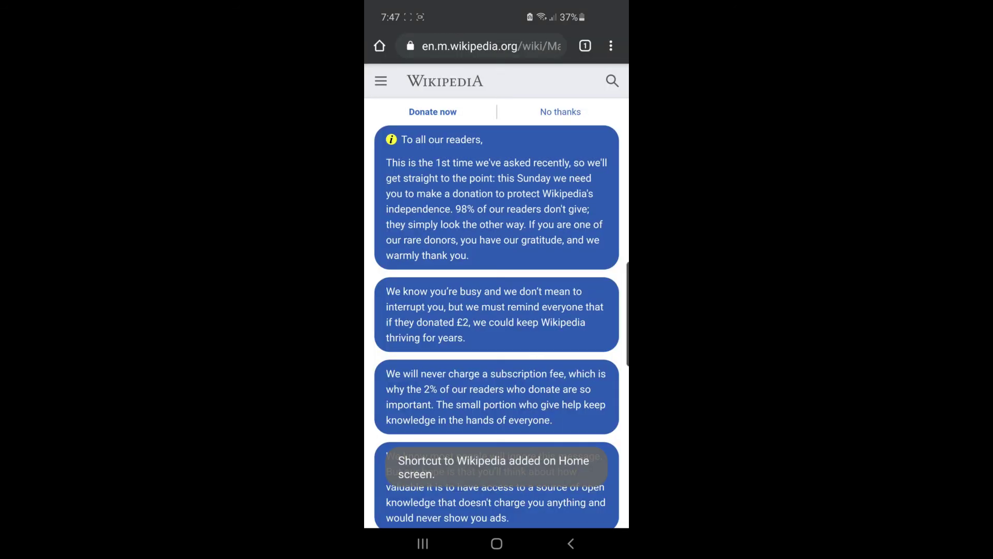
- Leave Chrome and return to the Android home screen
key(Home)
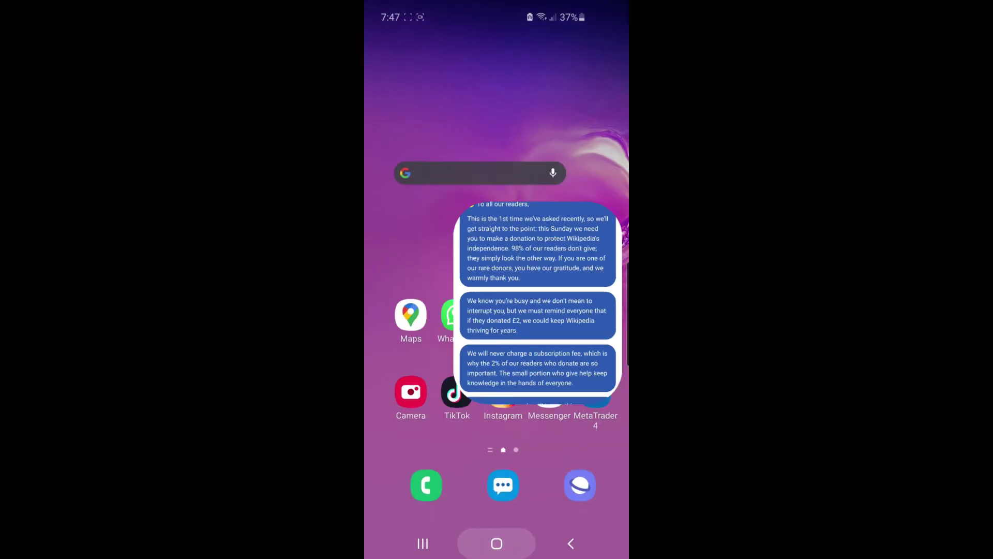